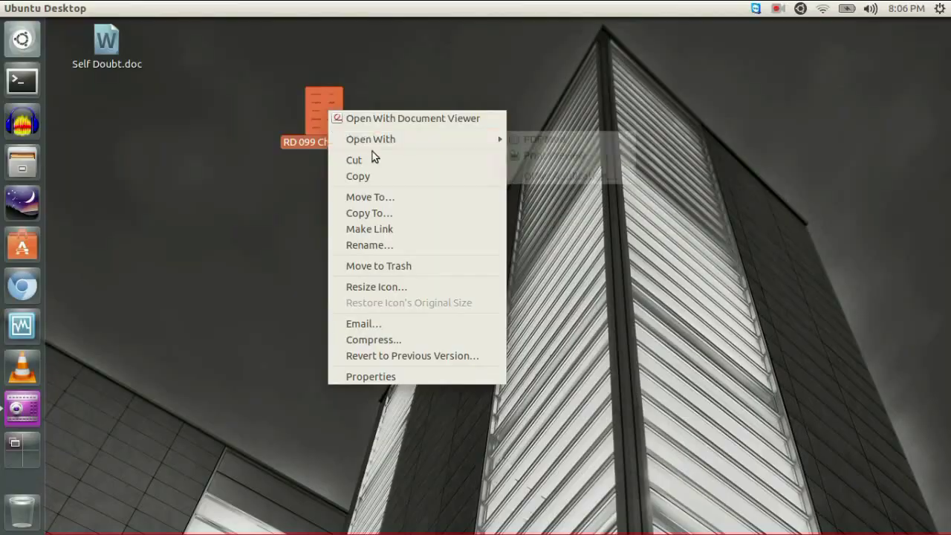
Open the RD 099 Ch. 10 flashcard PDF in Document Viewer.
{"action": "left_click", "coordinate": [401, 119]}
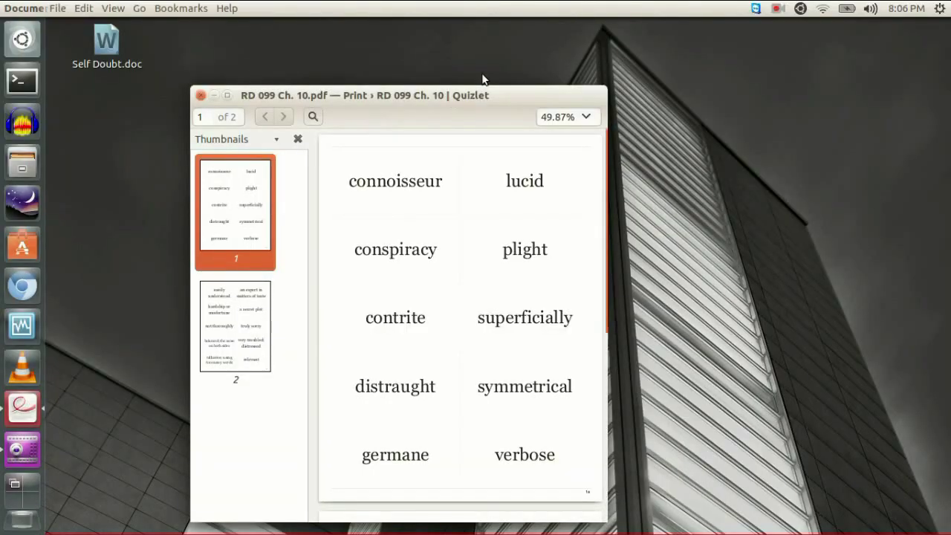
Maximize the Document Viewer window to show page 1 of the flashcards full screen.
{"action": "left_click_drag", "start_coordinate": [482, 91], "coordinate": [496, 4]}
{"action": "scroll", "coordinate": [436, 238], "scroll_direction": "down", "scroll_amount": 8}
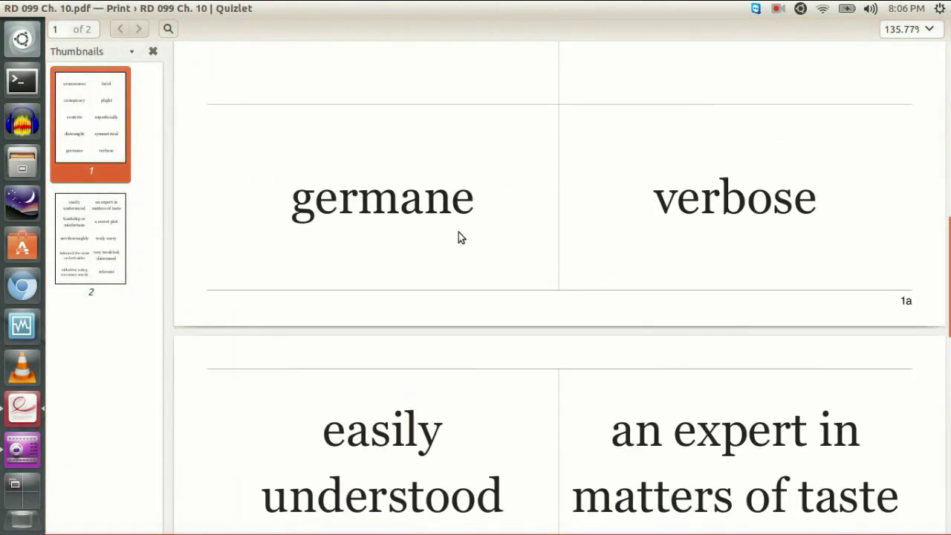
{"action": "scroll", "coordinate": [458, 232], "scroll_direction": "up", "scroll_amount": 8}
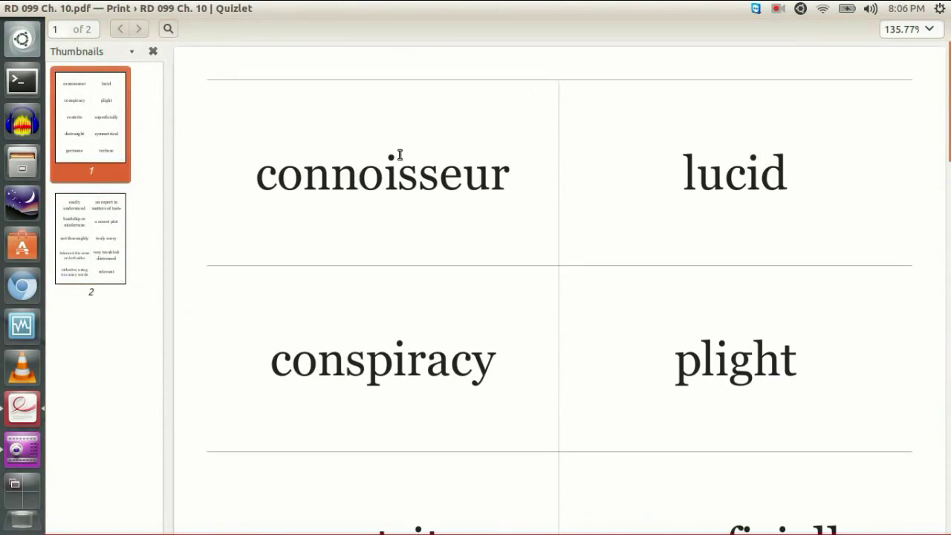
{"action": "left_click", "coordinate": [56, 9]}
Print page 2 of the flashcard PDF on the HP-Deskjet-2540-series printer.
{"action": "left_click", "coordinate": [89, 110]}
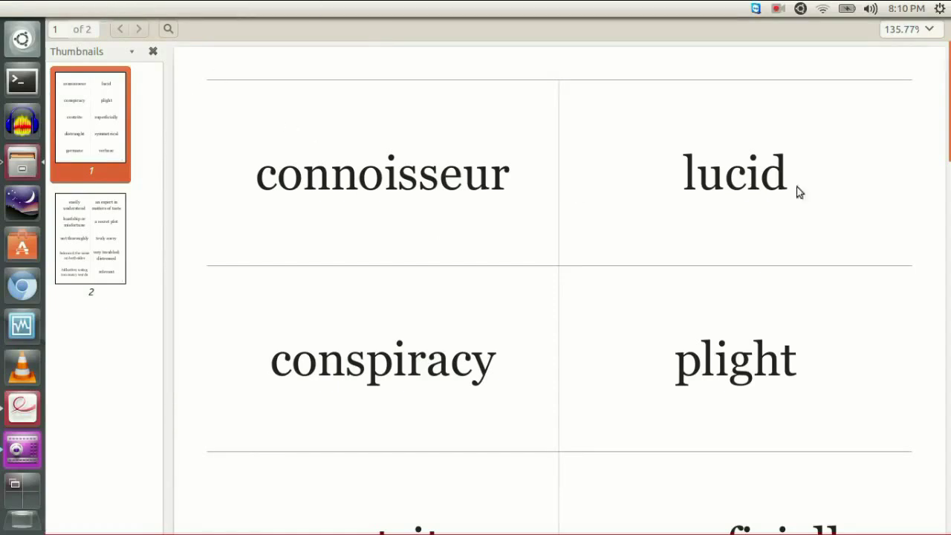
{"action": "left_click", "coordinate": [57, 8]}
{"action": "left_click", "coordinate": [89, 109]}
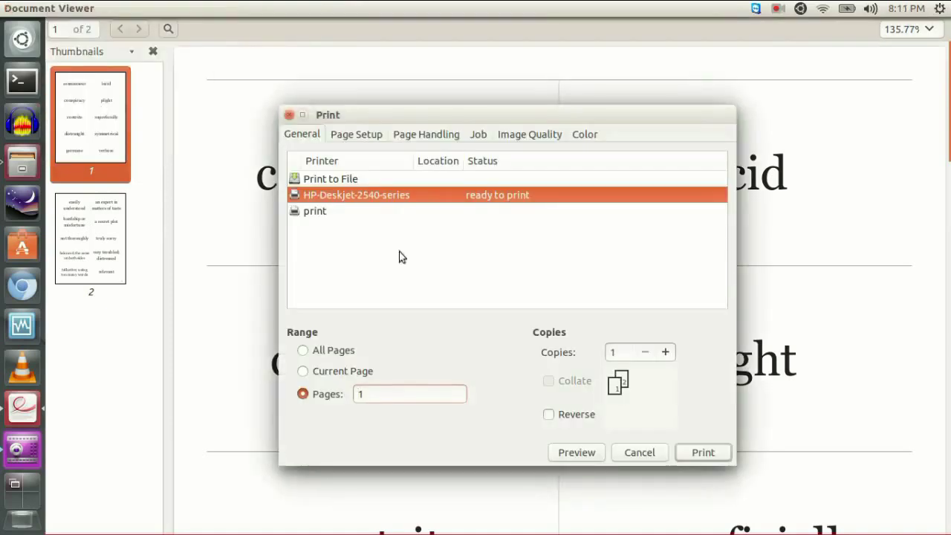
{"action": "type", "text": "1"}
{"action": "left_click", "coordinate": [703, 452]}
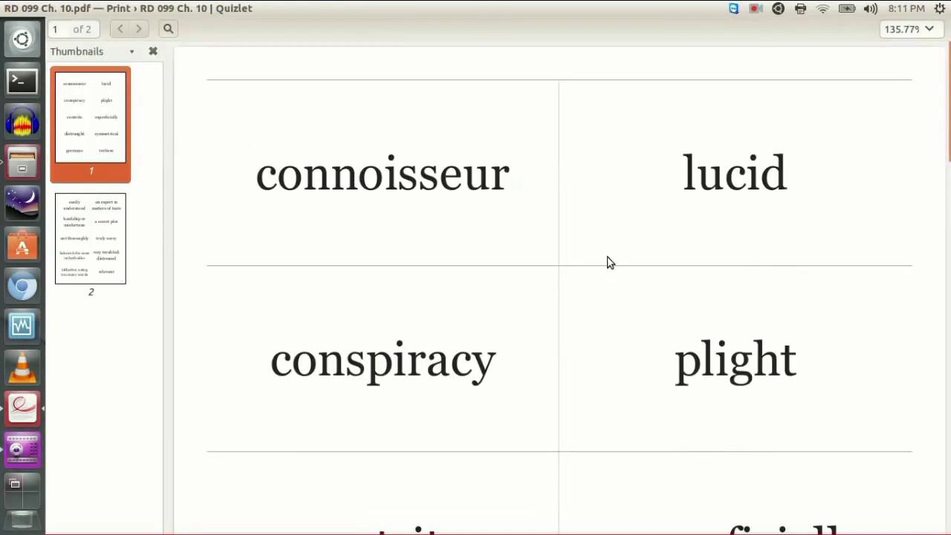